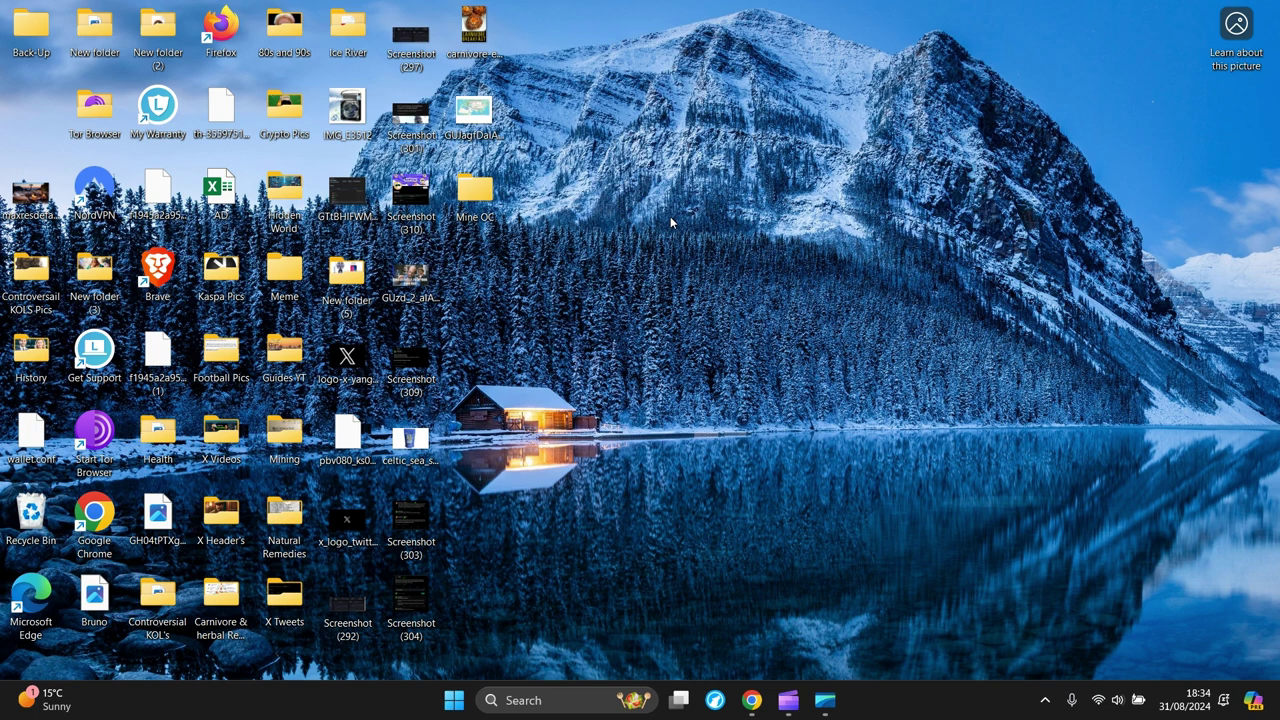
# Search Windows for sysdm.cpl and open the matching Control Panel item.
pyautogui.click(455, 705)
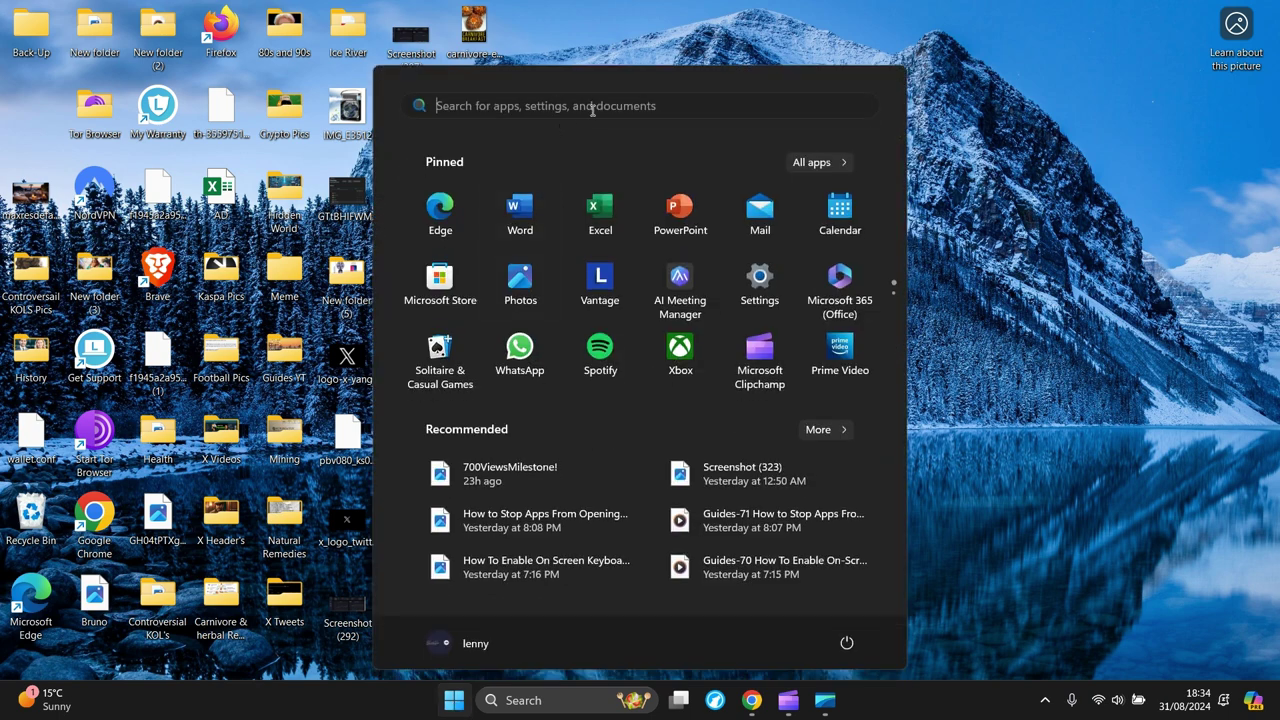
pyautogui.click(457, 706)
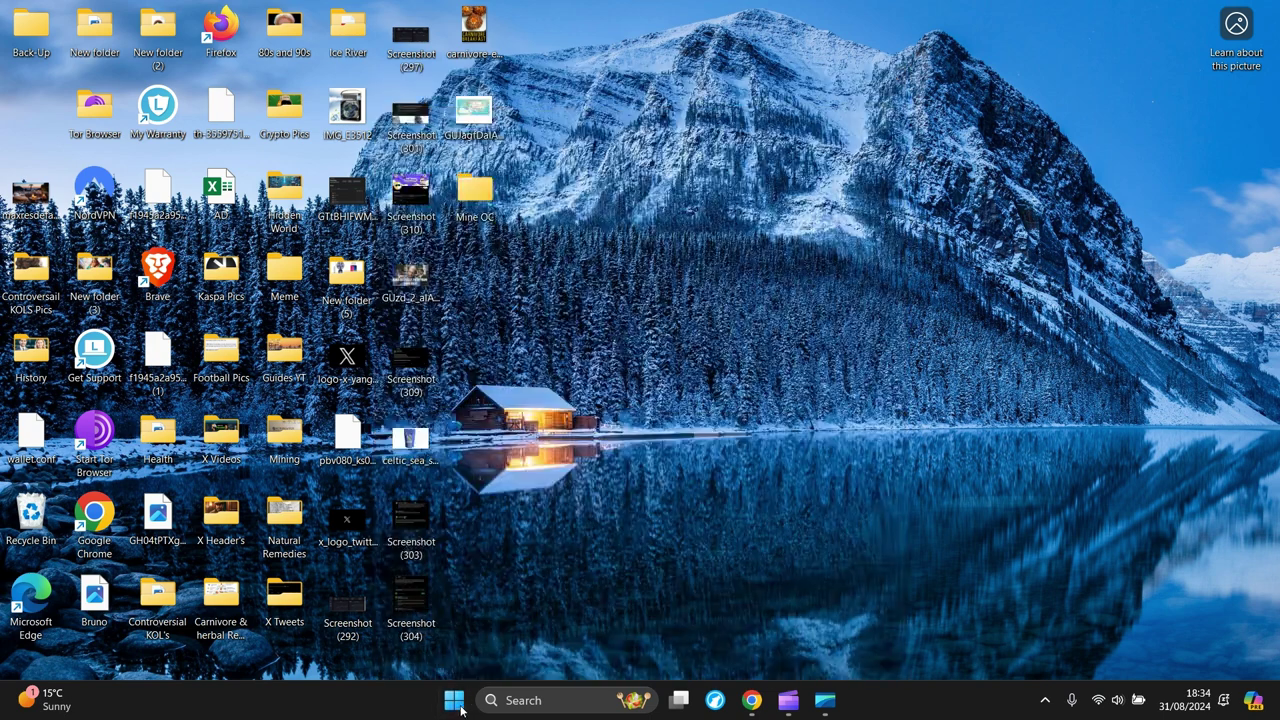
pyautogui.click(455, 703)
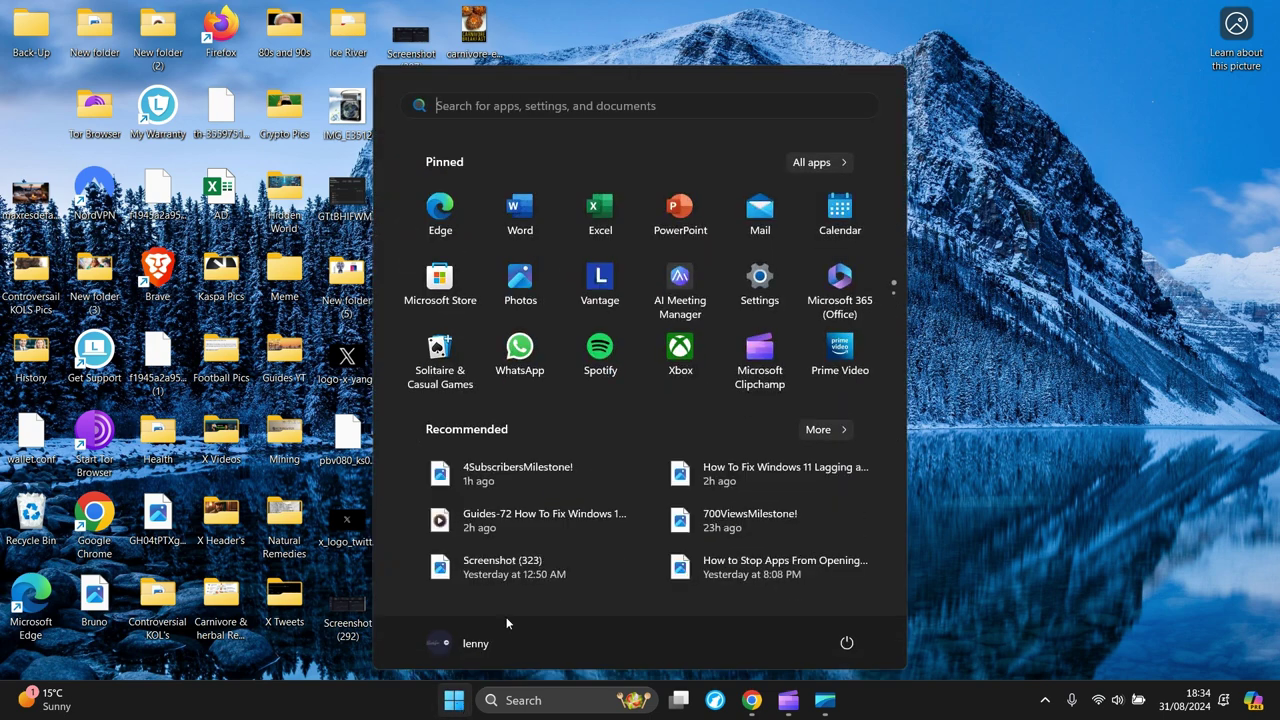
pyautogui.click(576, 110)
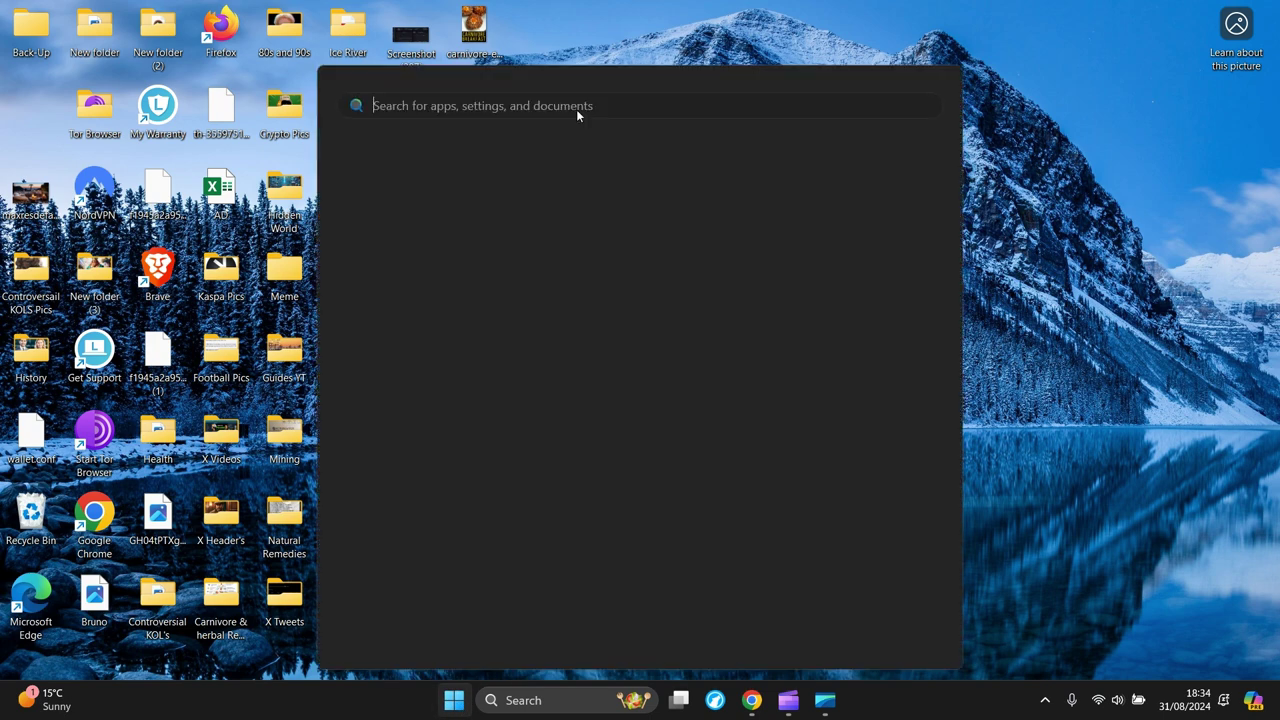
pyautogui.write('s')
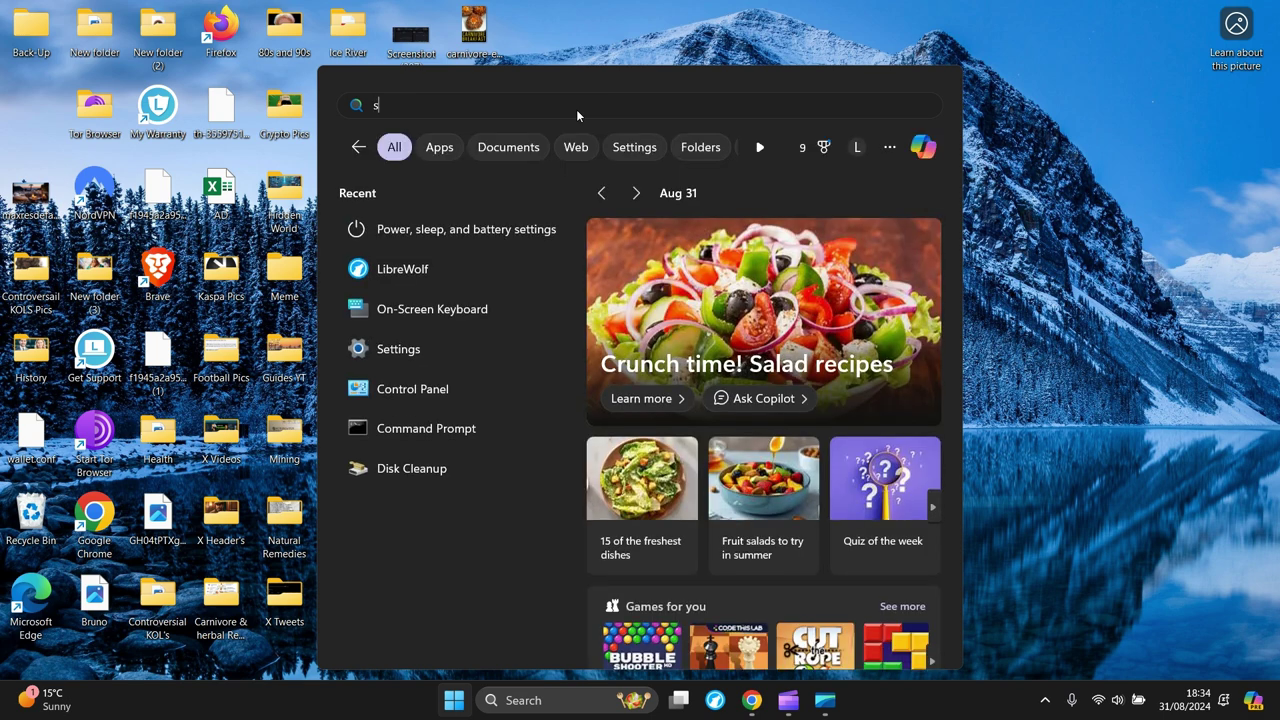
pyautogui.write('ys')
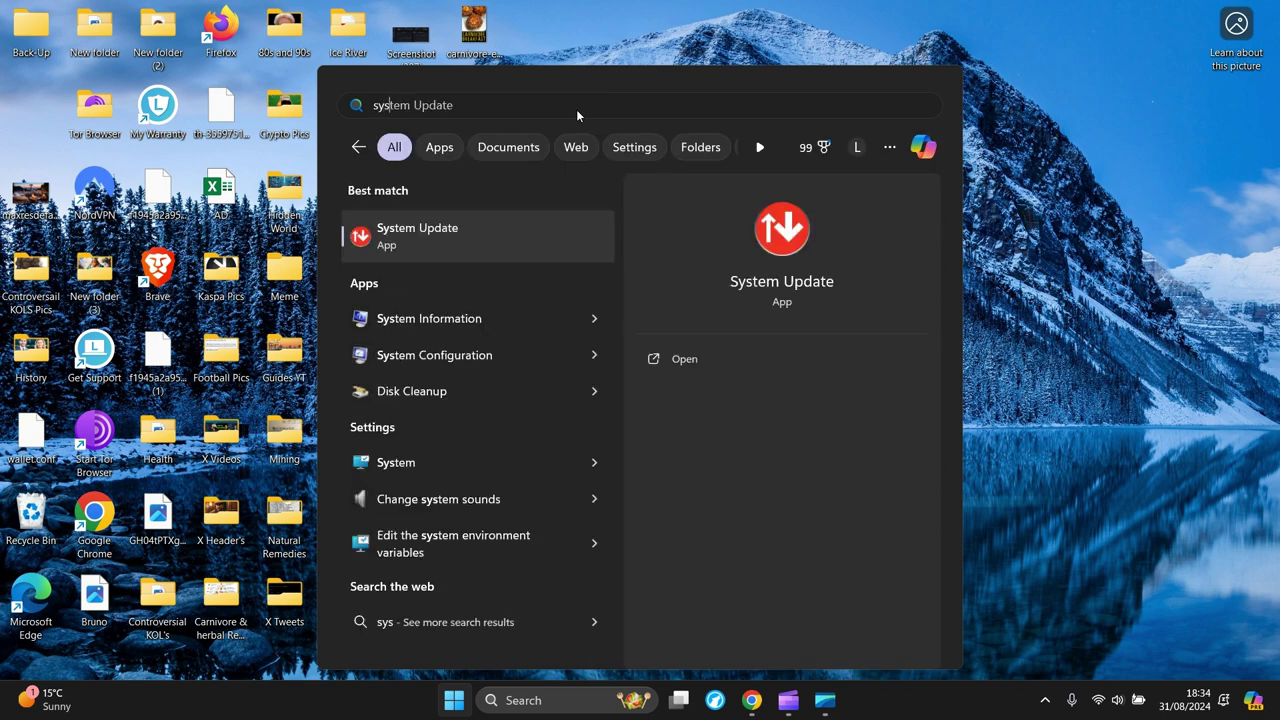
pyautogui.write('dm.cpl')
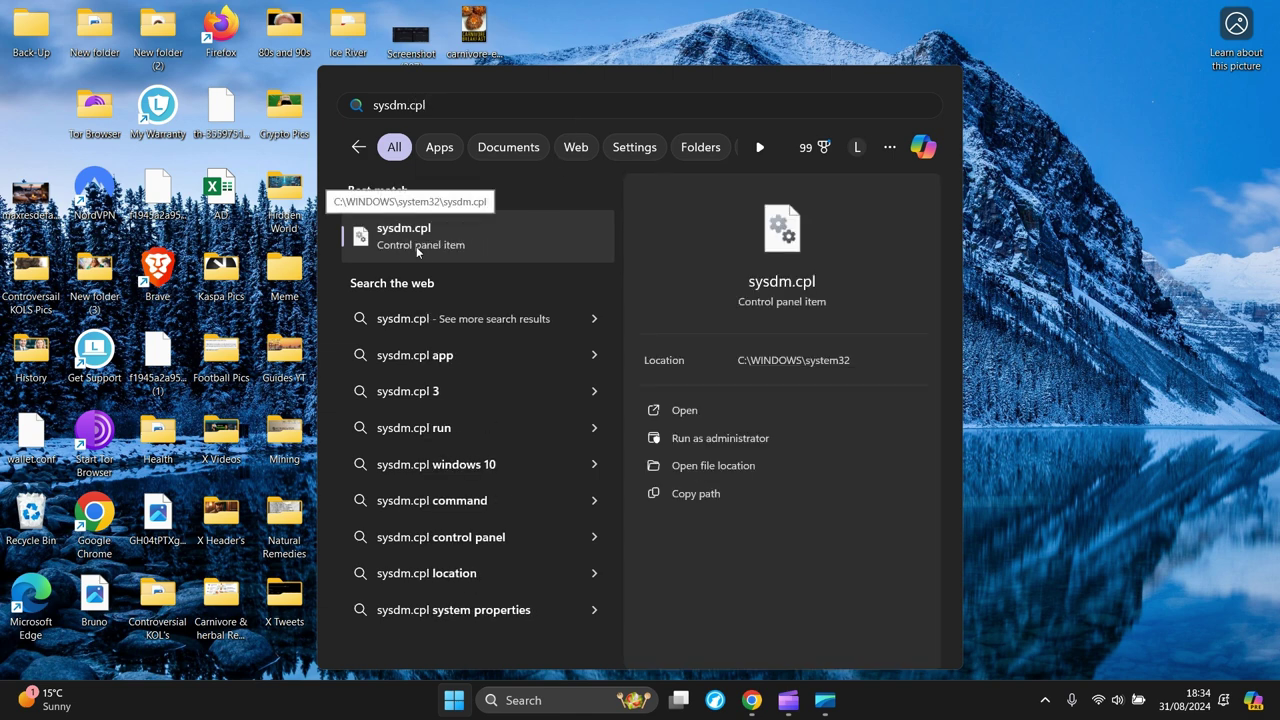
pyautogui.click(430, 243)
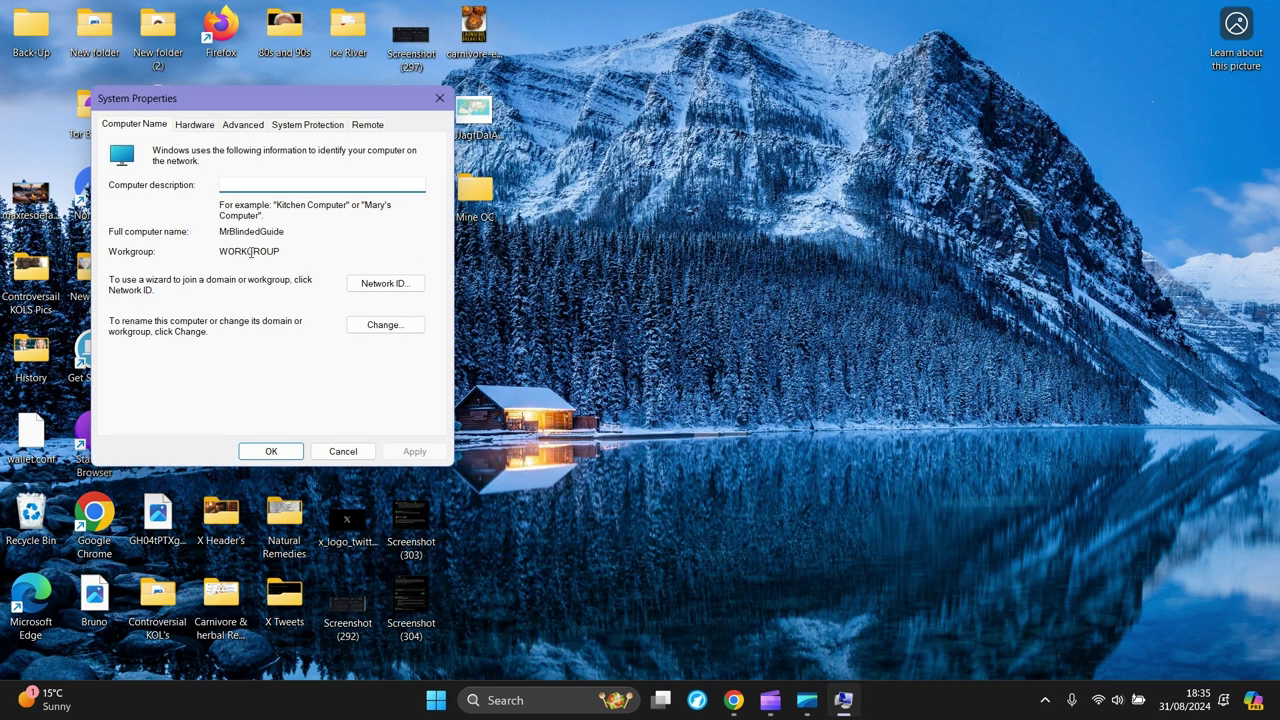
# Set the advanced system performance visual effects to Adjust for best performance, apply the change, and close System Properties.
pyautogui.click(243, 126)
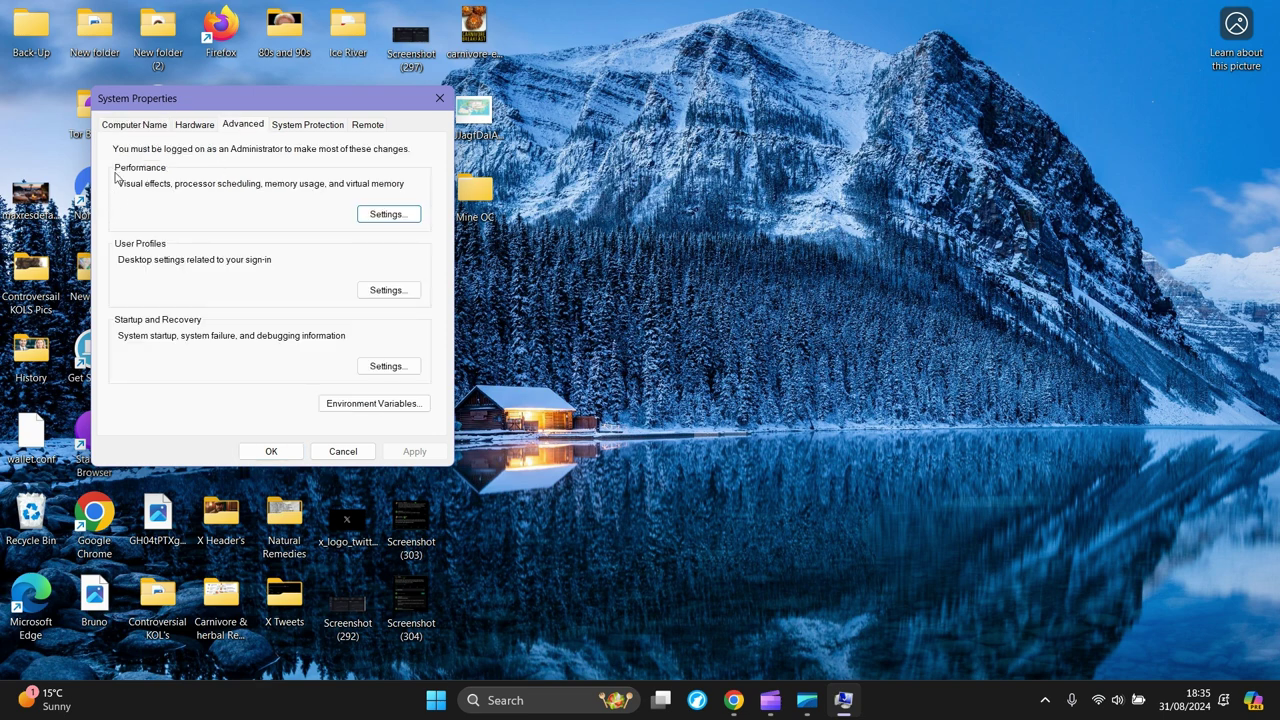
pyautogui.click(395, 219)
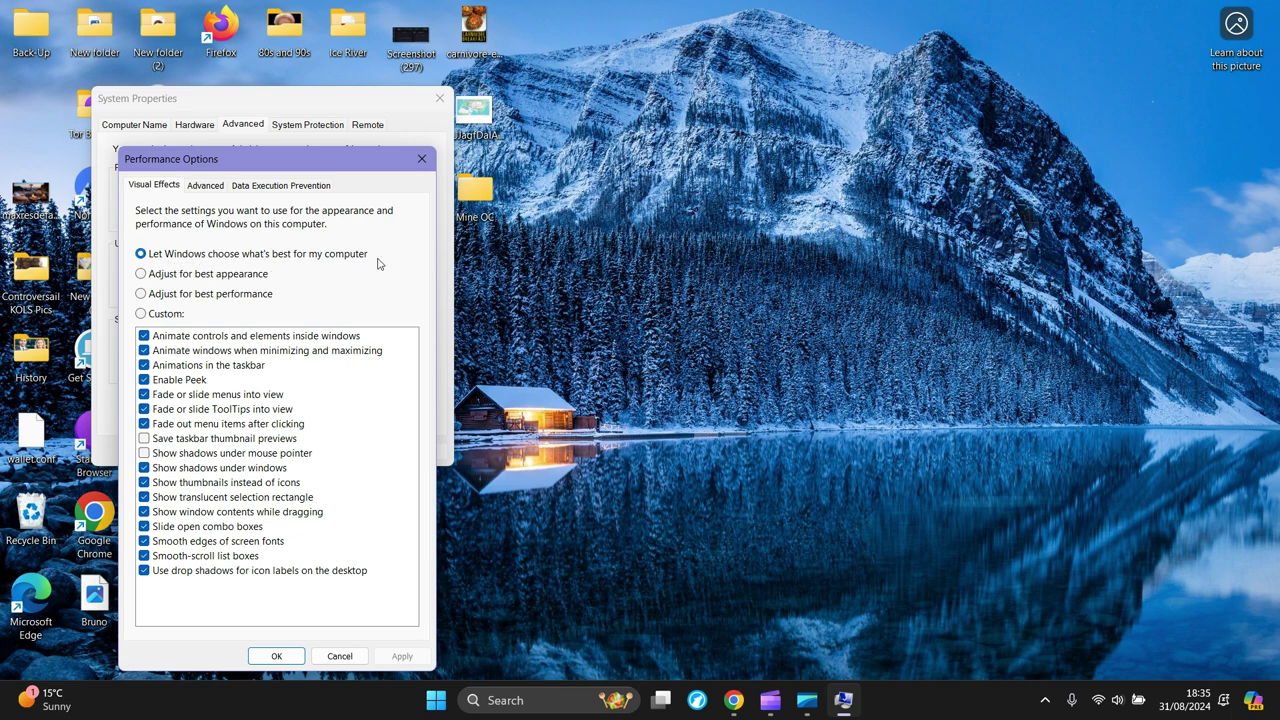
pyautogui.click(141, 295)
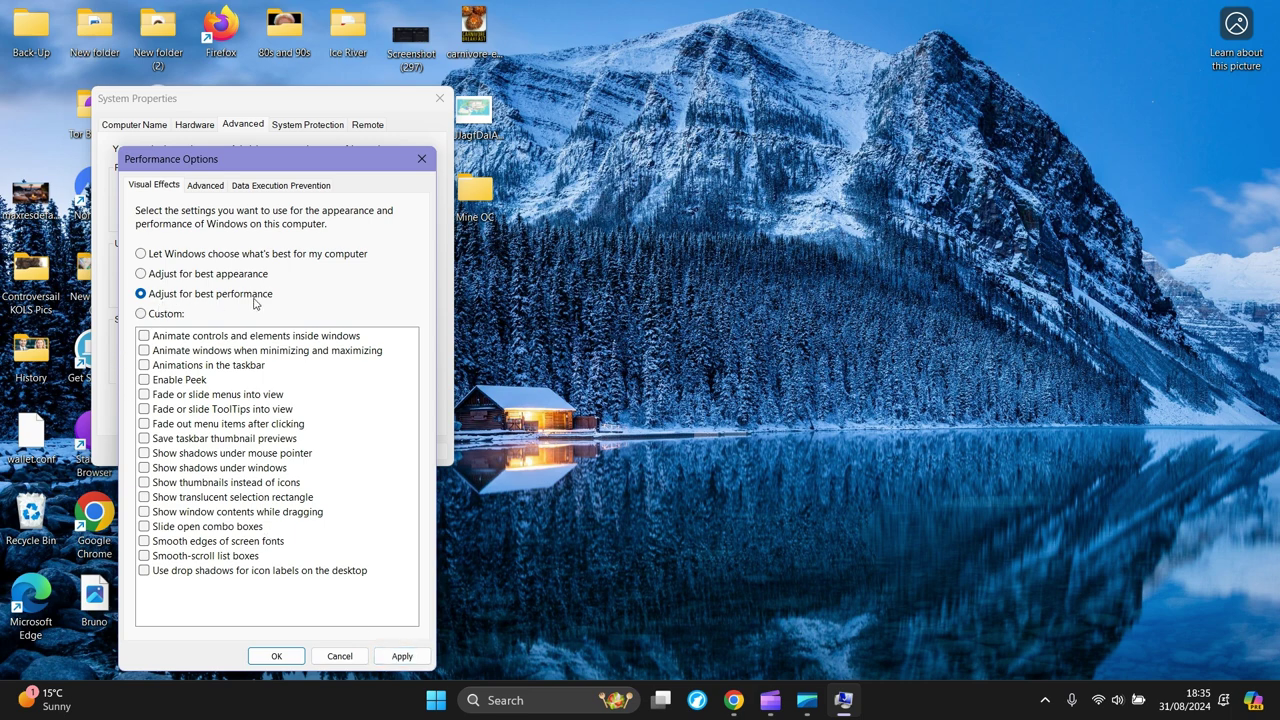
pyautogui.click(400, 657)
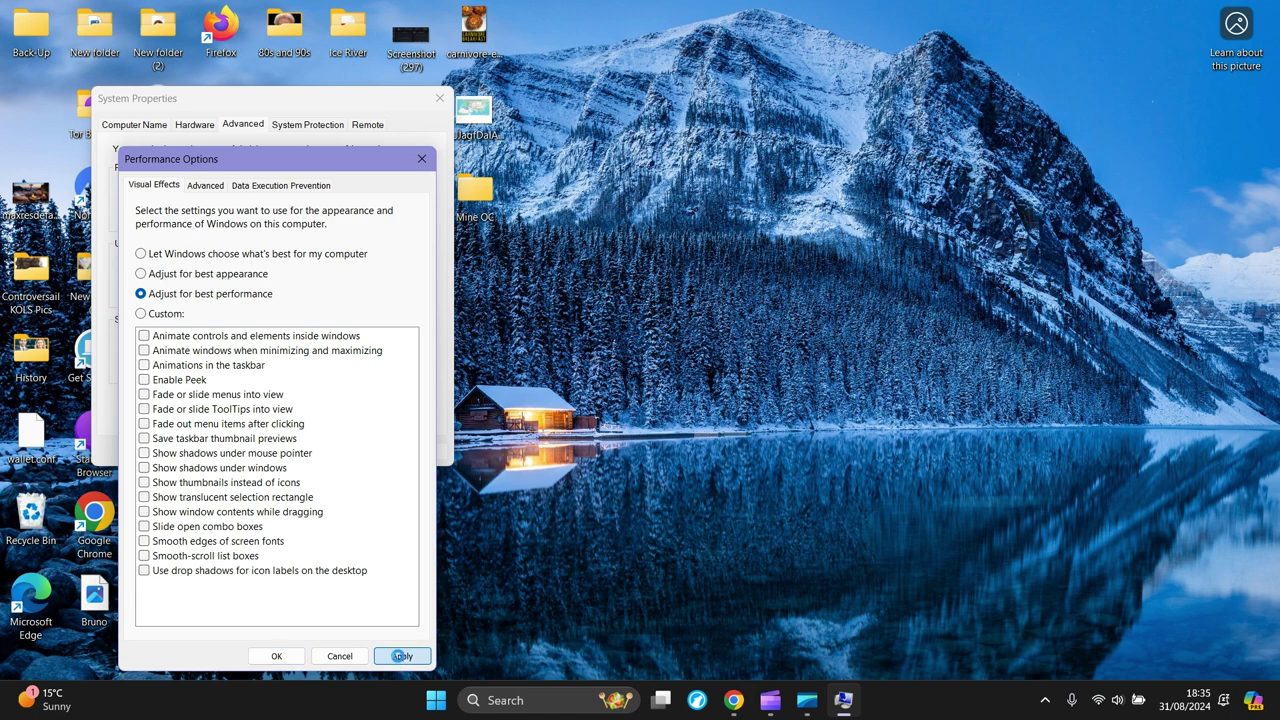
pyautogui.click(277, 657)
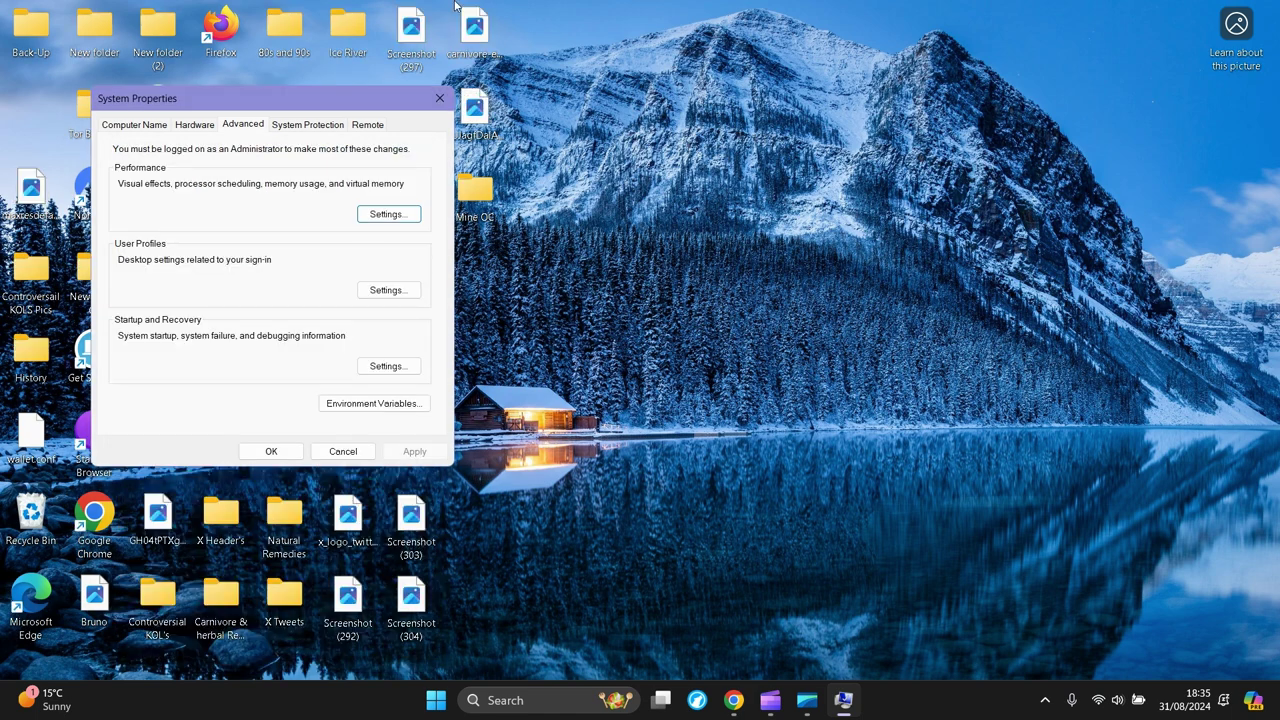
pyautogui.click(438, 100)
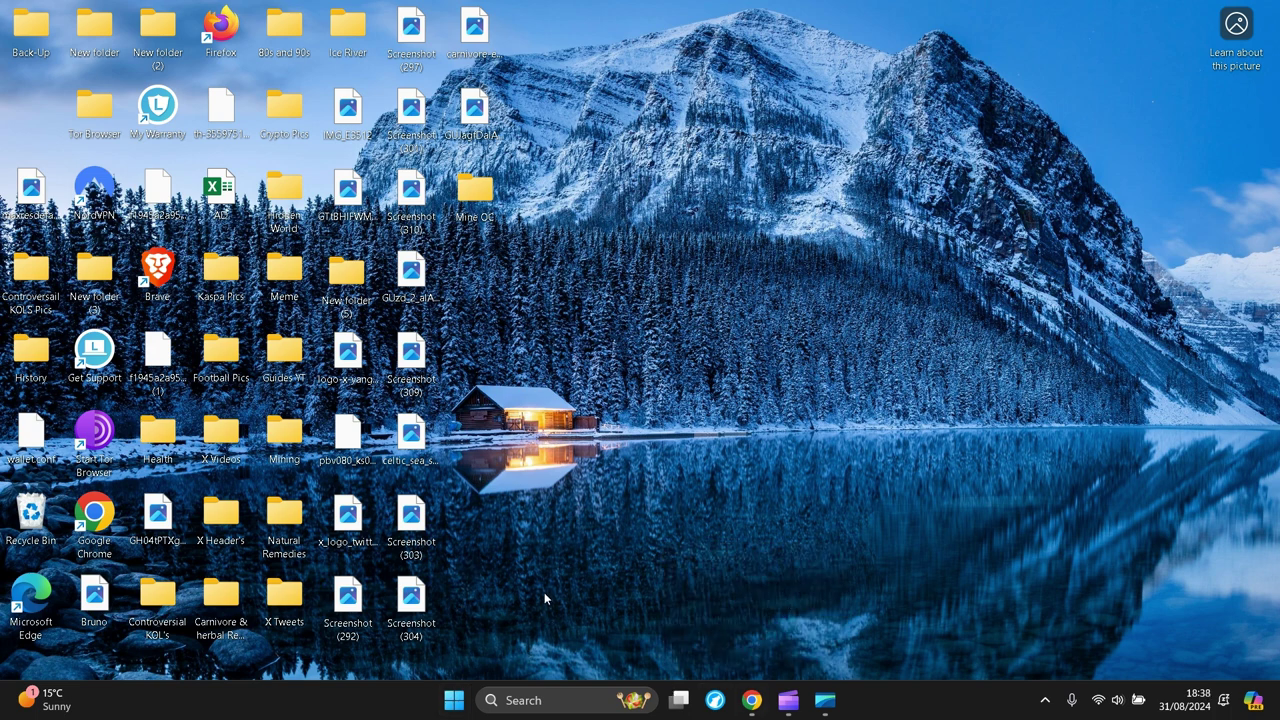
# Search Windows for task.mgr, open Task Manager, and show its list of startup apps.
pyautogui.click(454, 701)
pyautogui.click(512, 106)
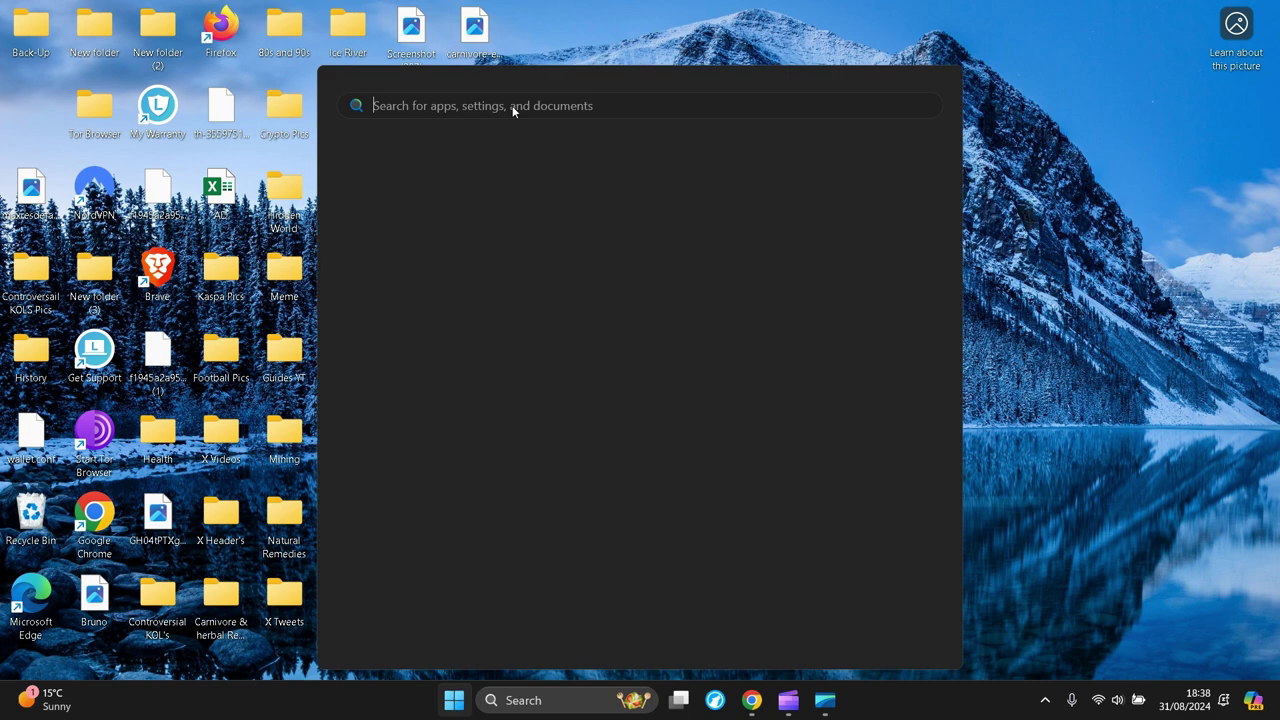
pyautogui.write('task.')
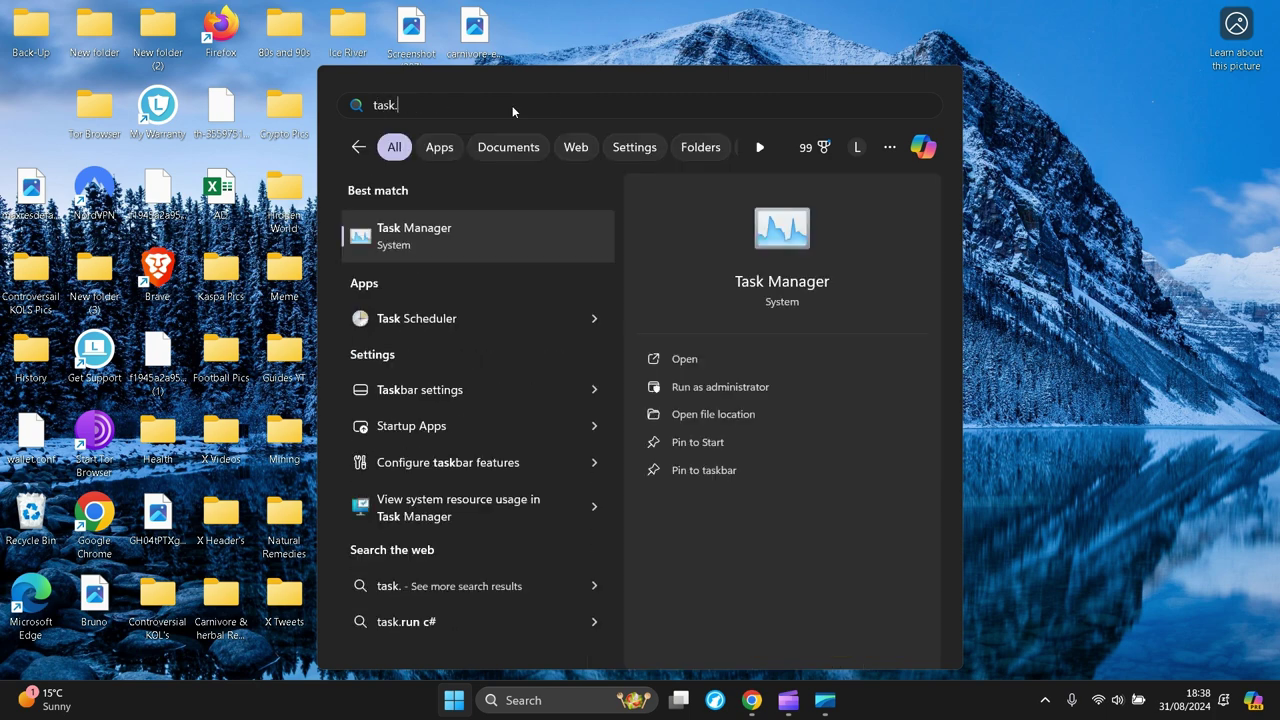
pyautogui.write('mgr')
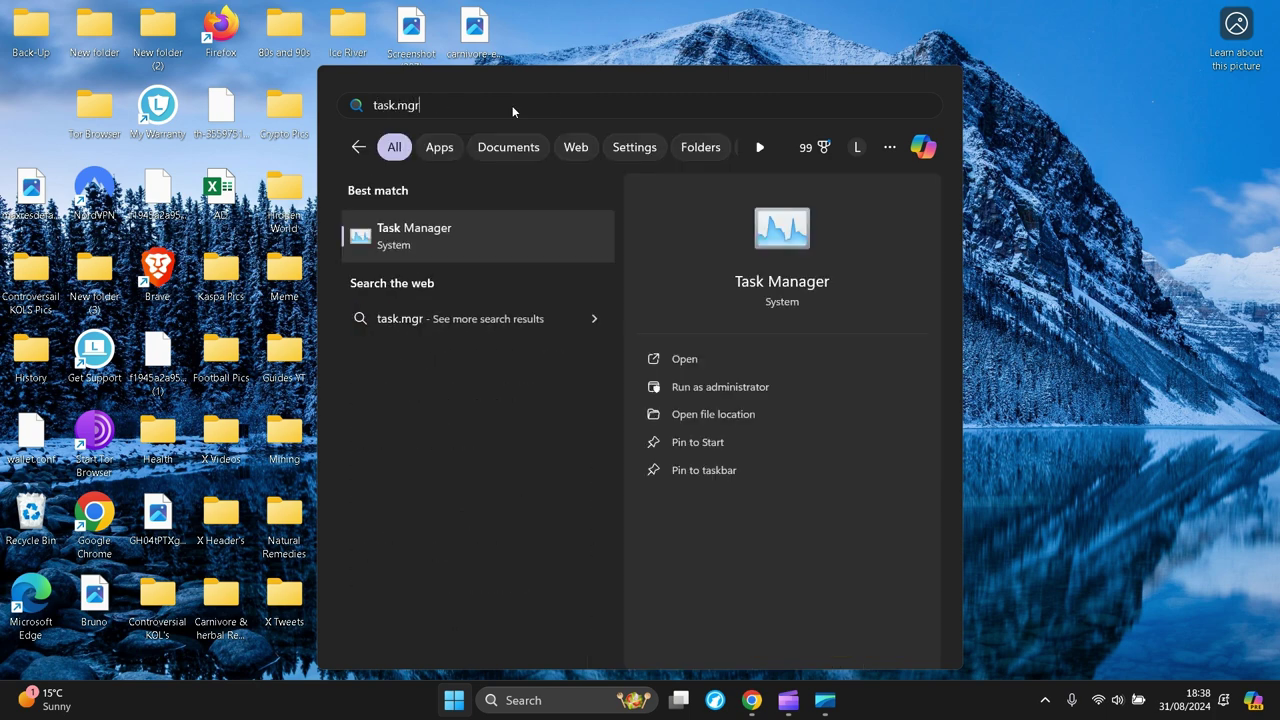
pyautogui.click(426, 236)
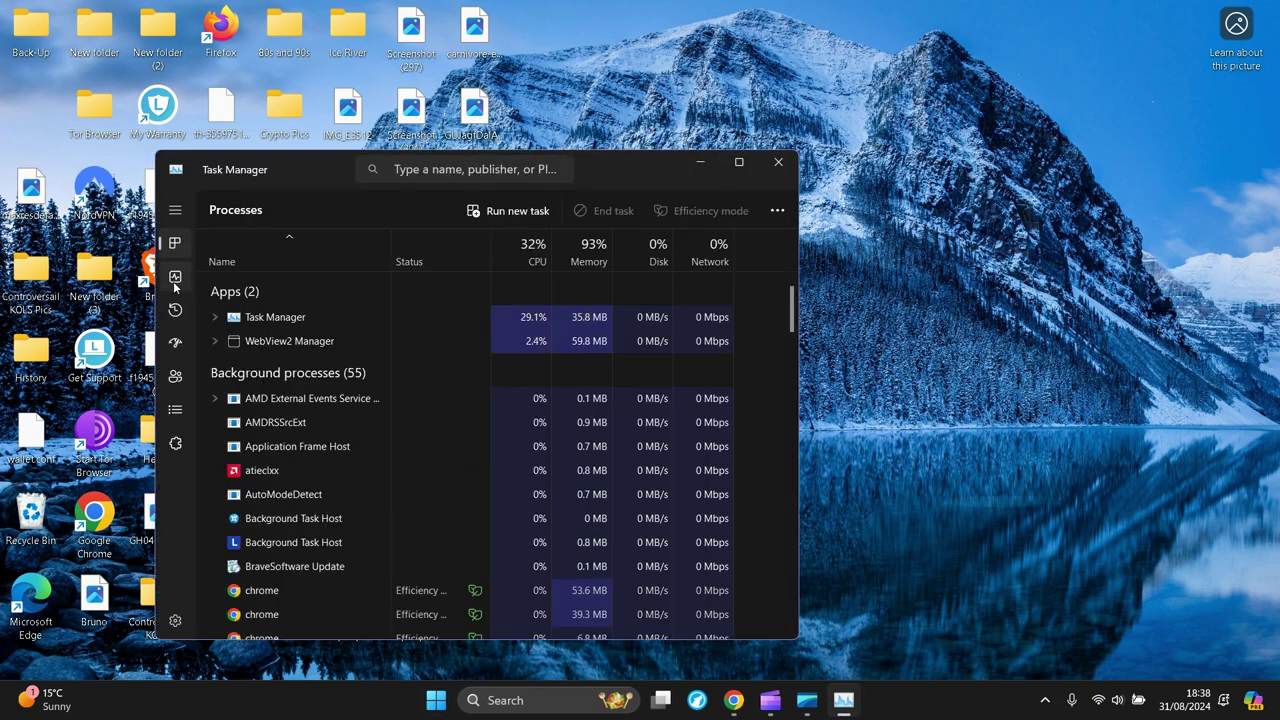
pyautogui.click(176, 344)
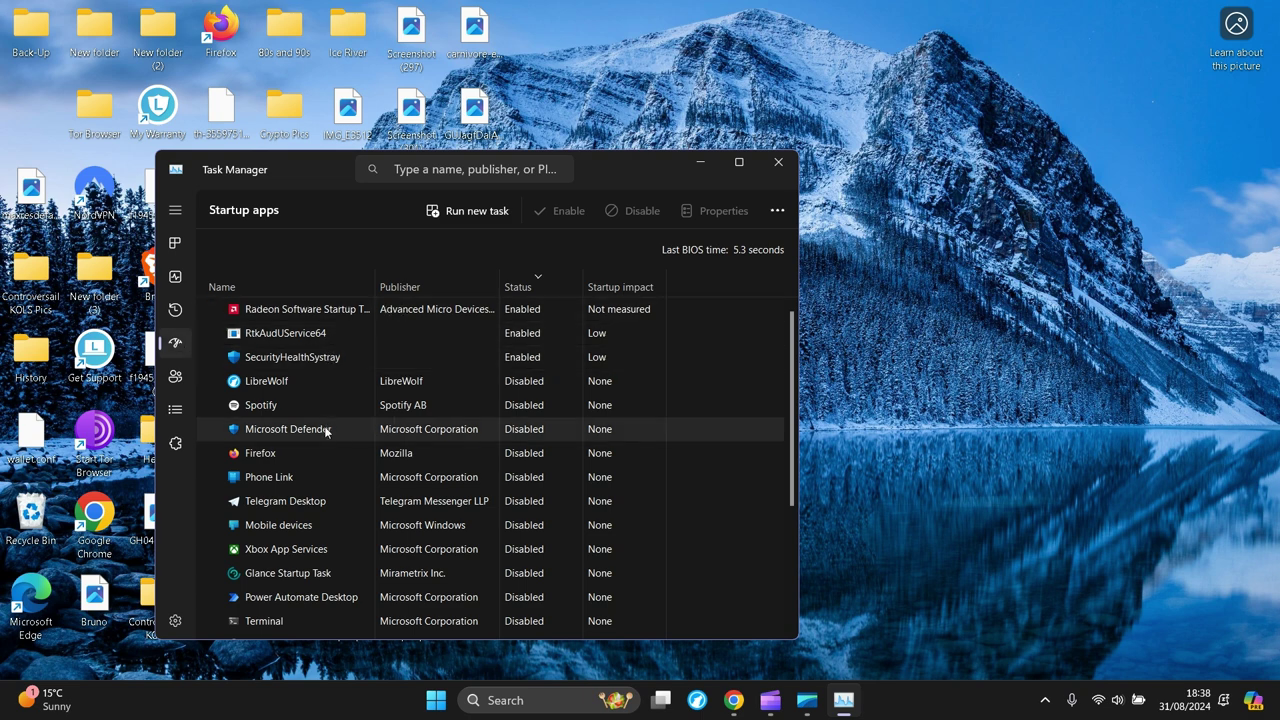
# Enable the Ammbkproc entry near the end of the startup apps list.
pyautogui.scroll(-3, 323, 458)
pyautogui.scroll(-1, 323, 458)
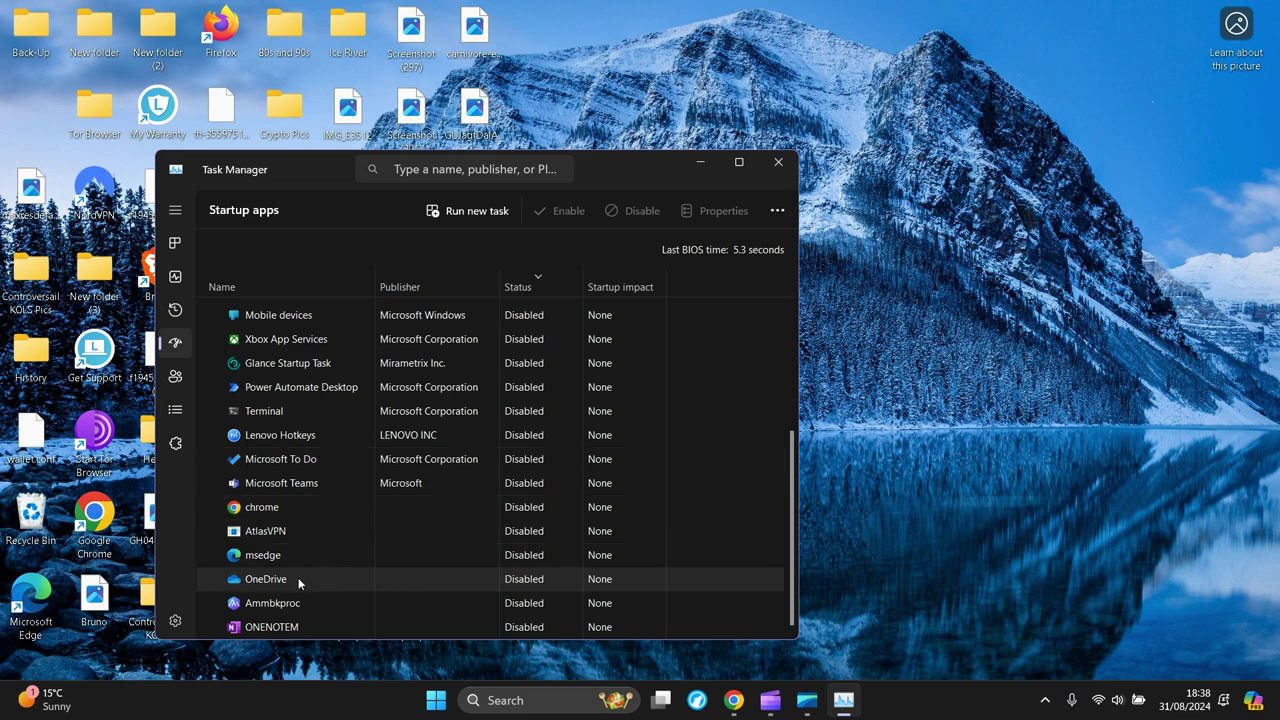
pyautogui.rightClick(289, 630)
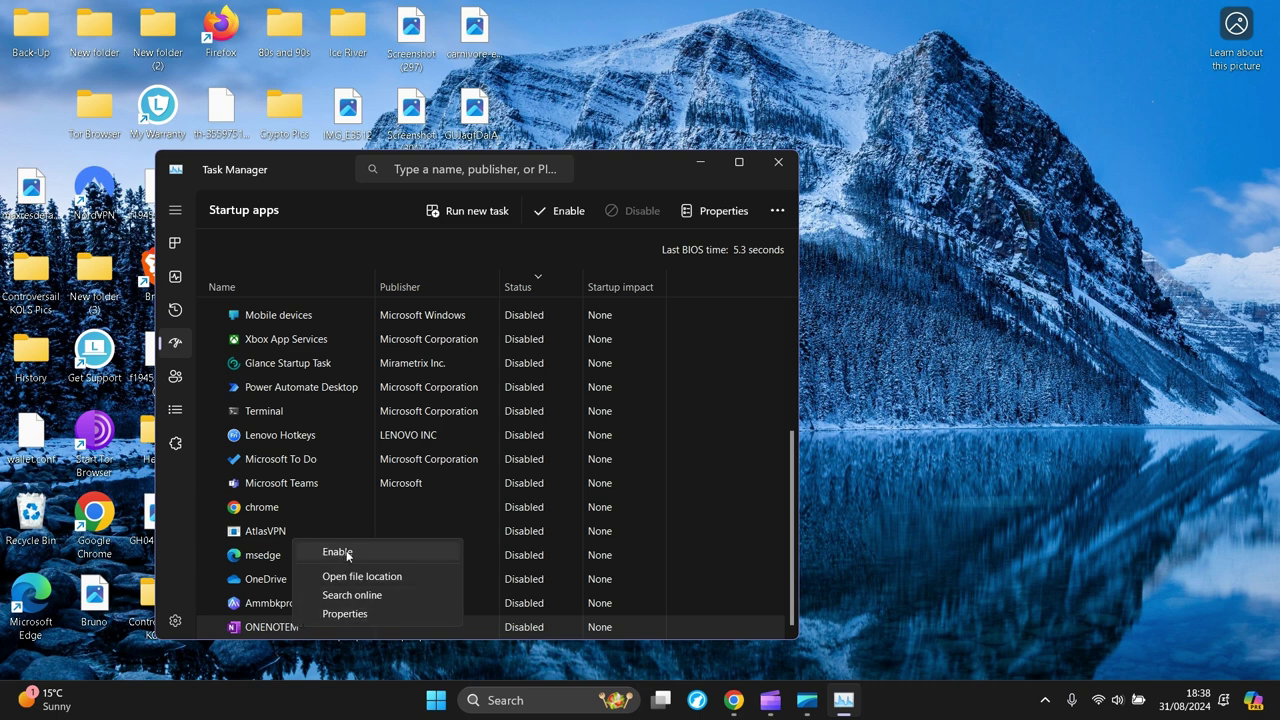
pyautogui.click(264, 610)
pyautogui.rightClick(264, 604)
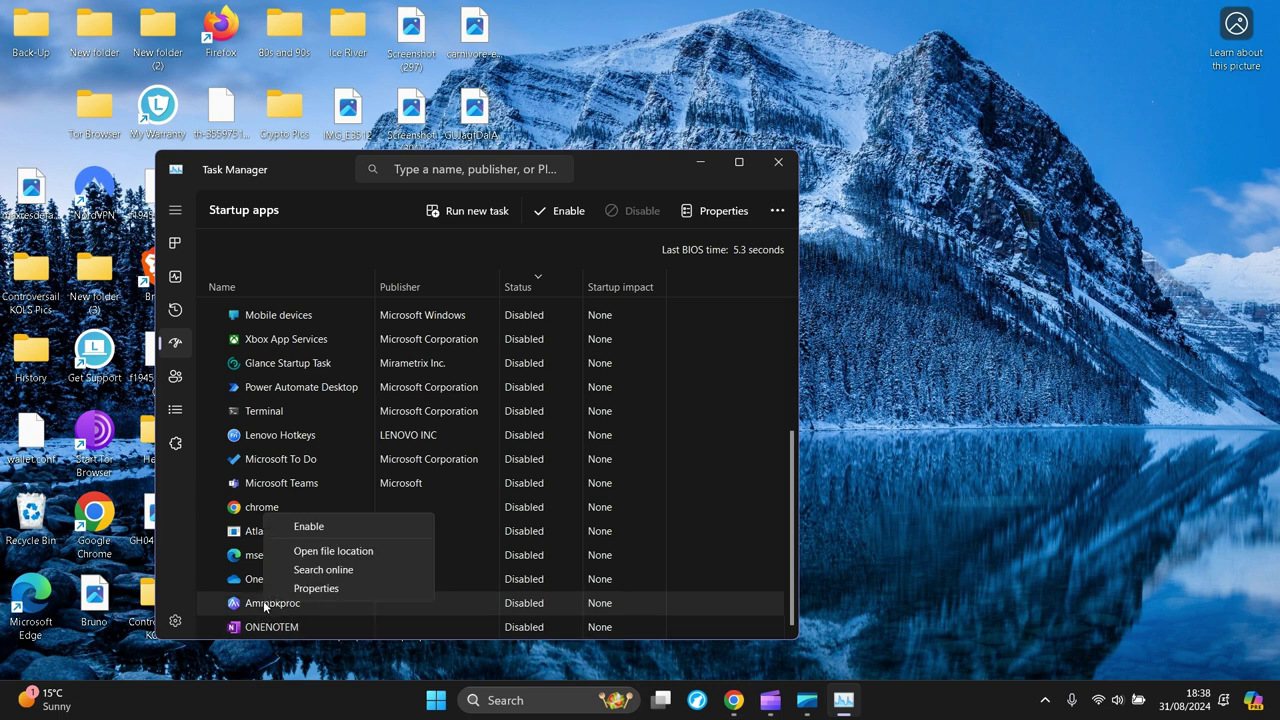
pyautogui.click(321, 530)
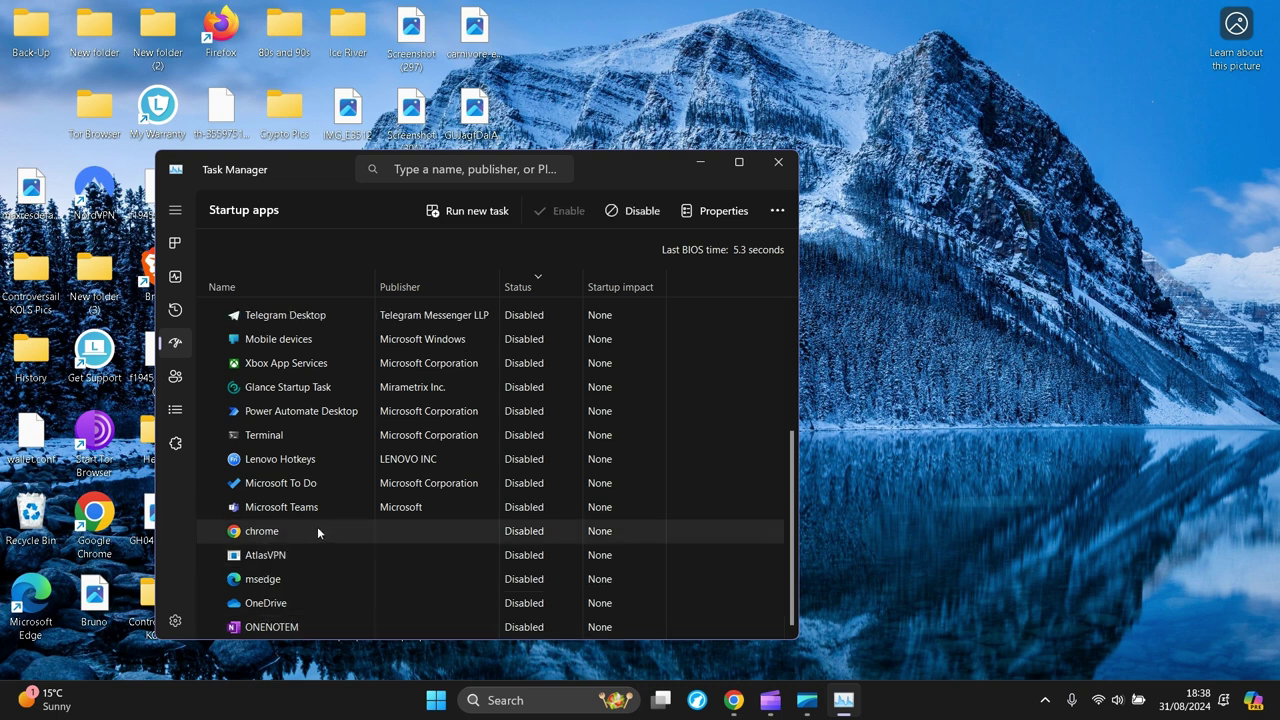
# Enable the ONENOTEM startup app and set it back to disabled.
pyautogui.rightClick(277, 624)
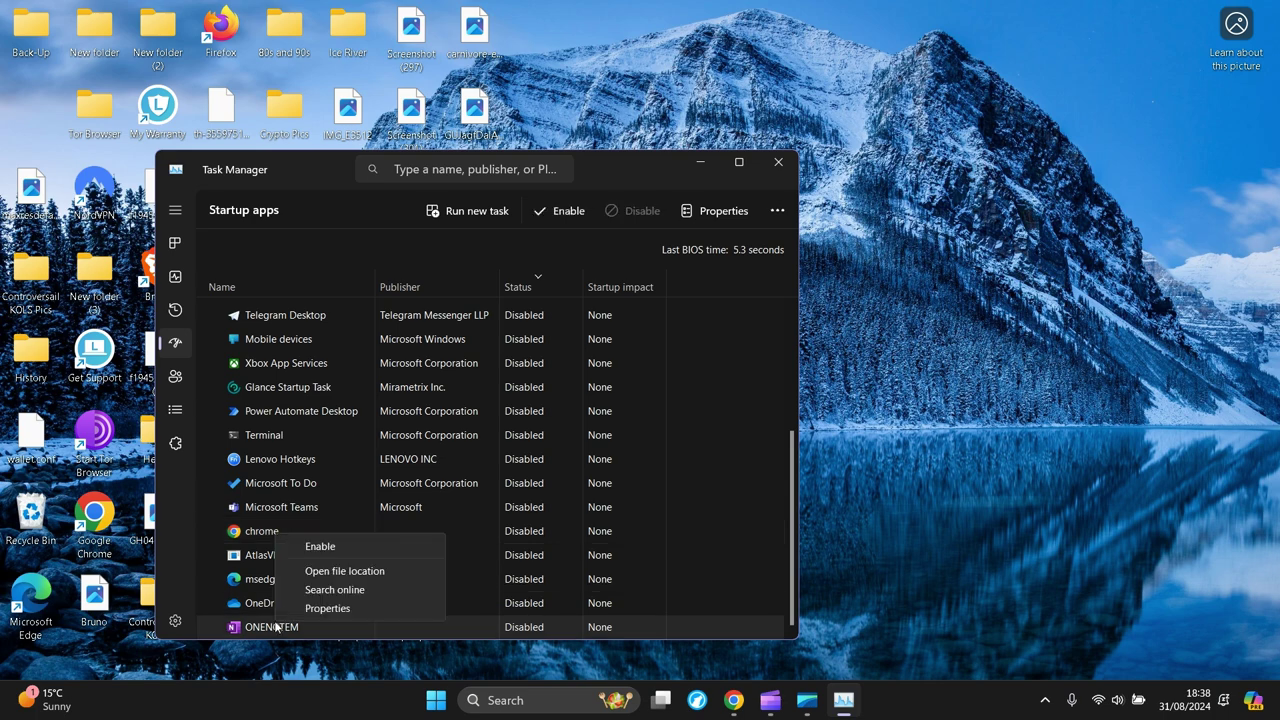
pyautogui.click(348, 546)
pyautogui.scroll(5, 332, 528)
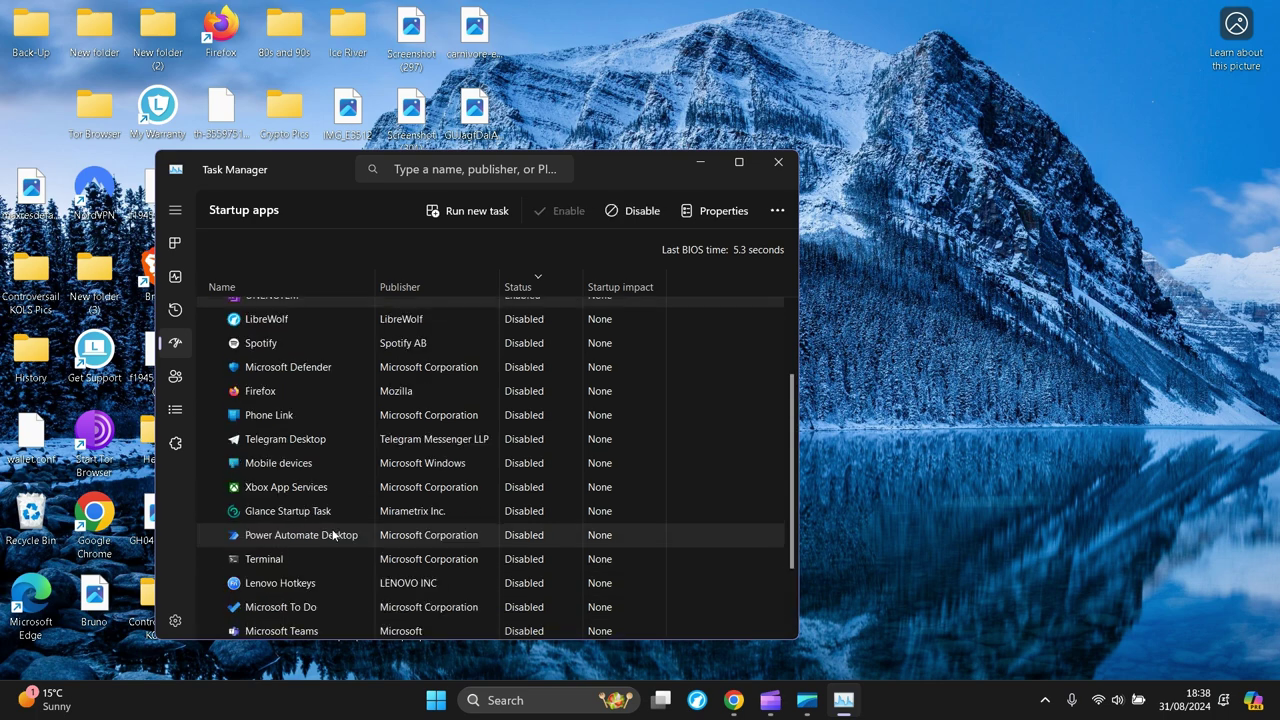
pyautogui.rightClick(281, 401)
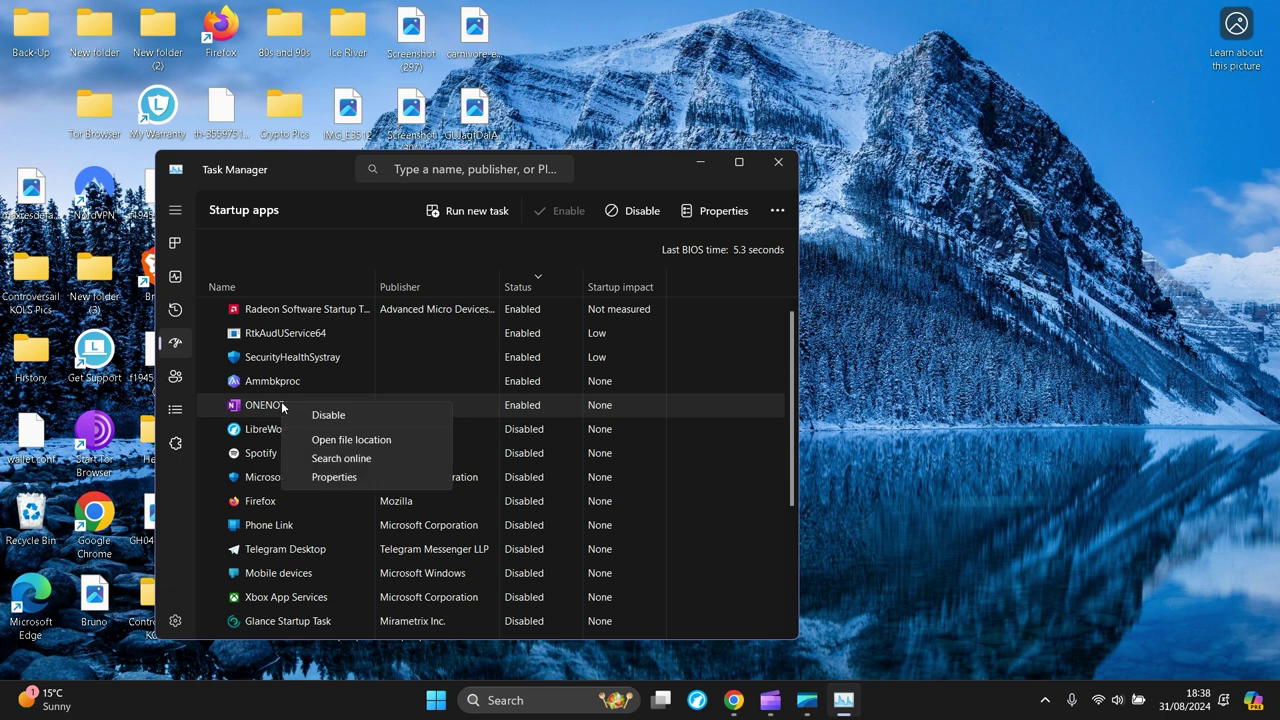
pyautogui.click(328, 415)
pyautogui.scroll(-5, 326, 413)
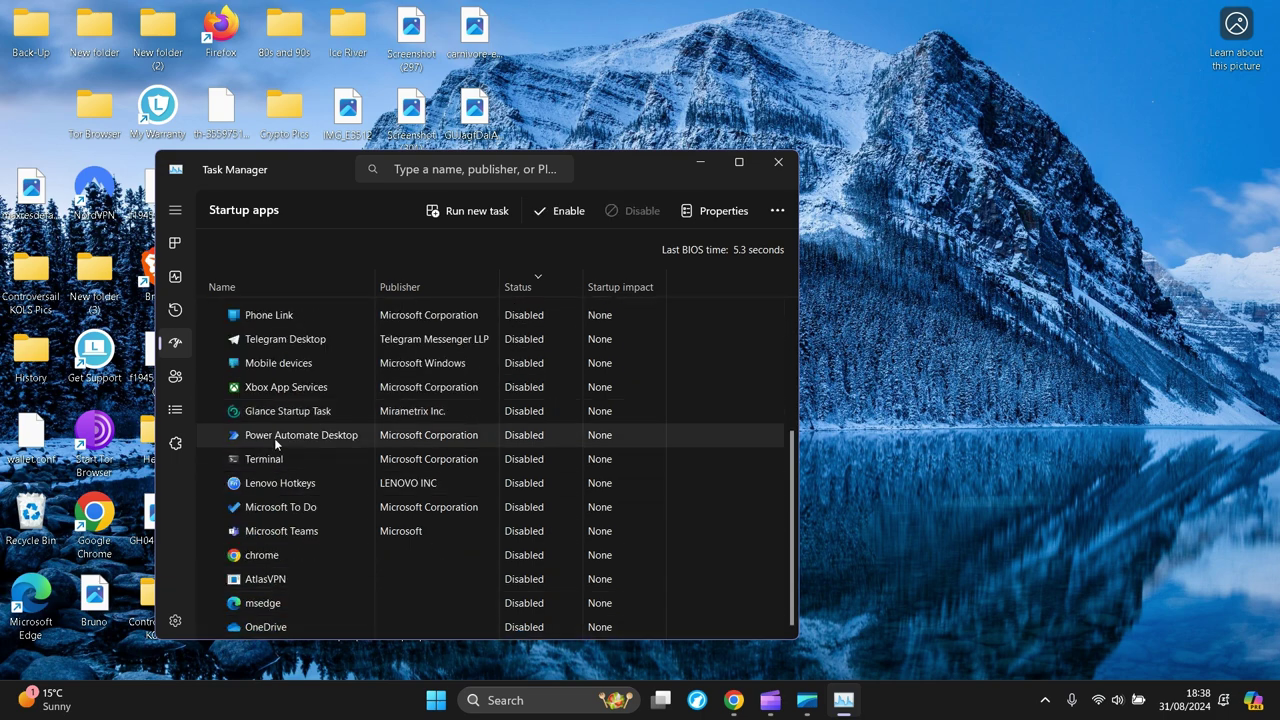
pyautogui.scroll(5, 274, 438)
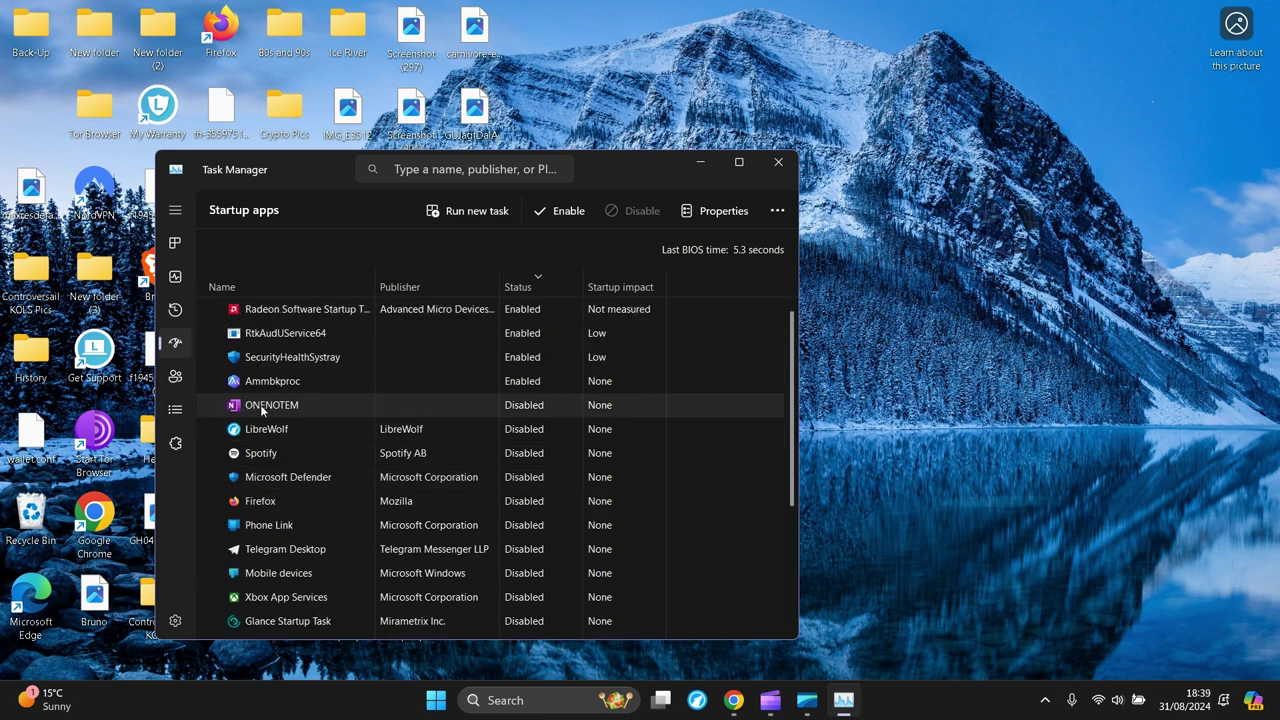
# View the actions available for the Radeon Software startup entry, dismiss them, and close Task Manager.
pyautogui.rightClick(262, 310)
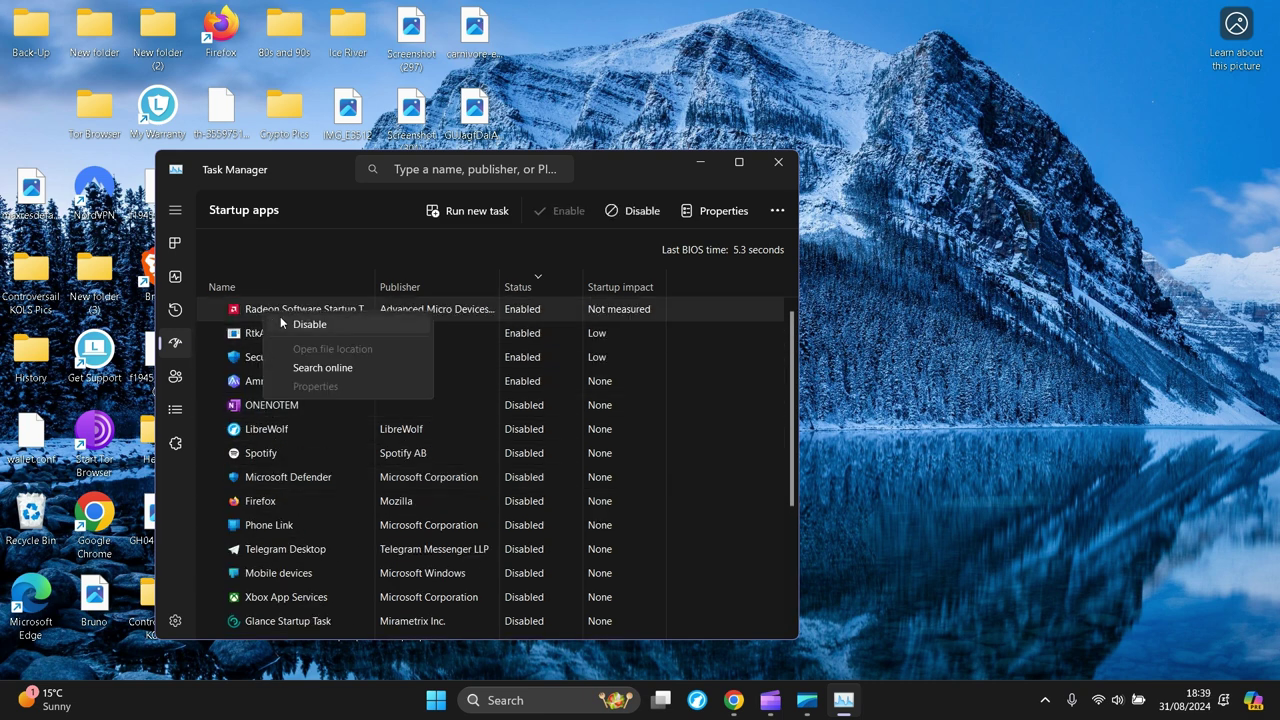
pyautogui.click(331, 254)
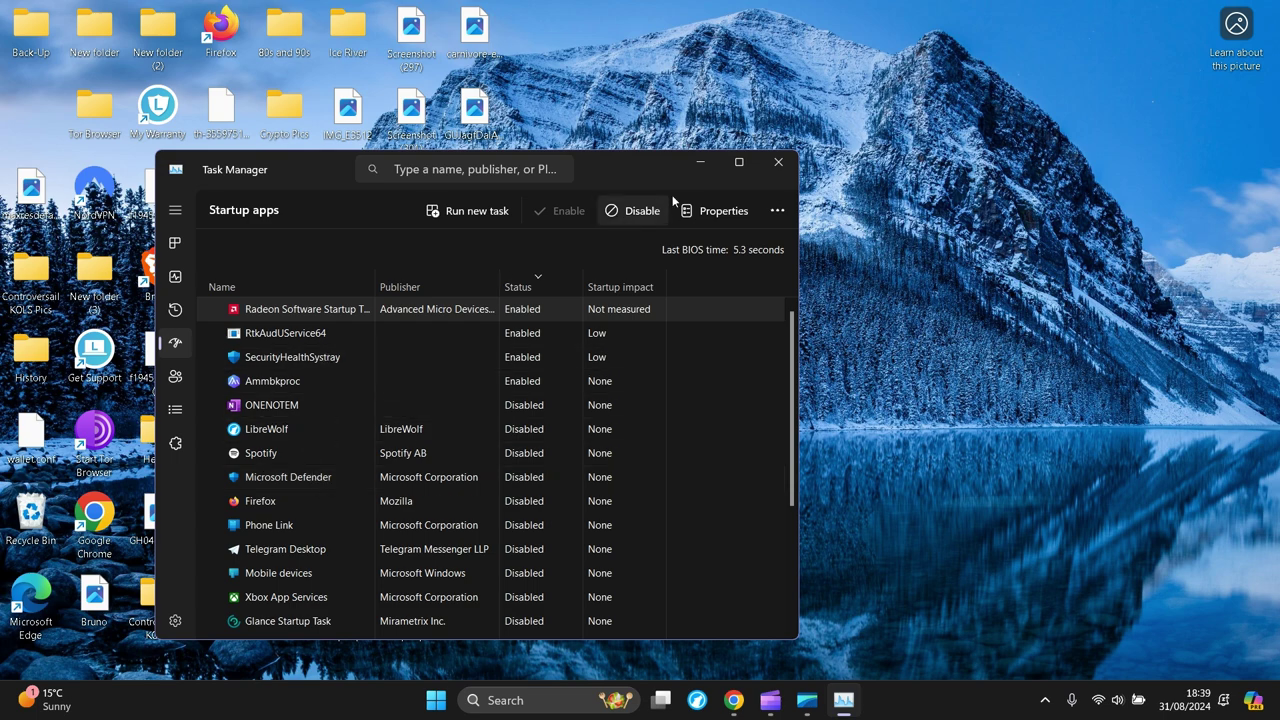
pyautogui.click(768, 172)
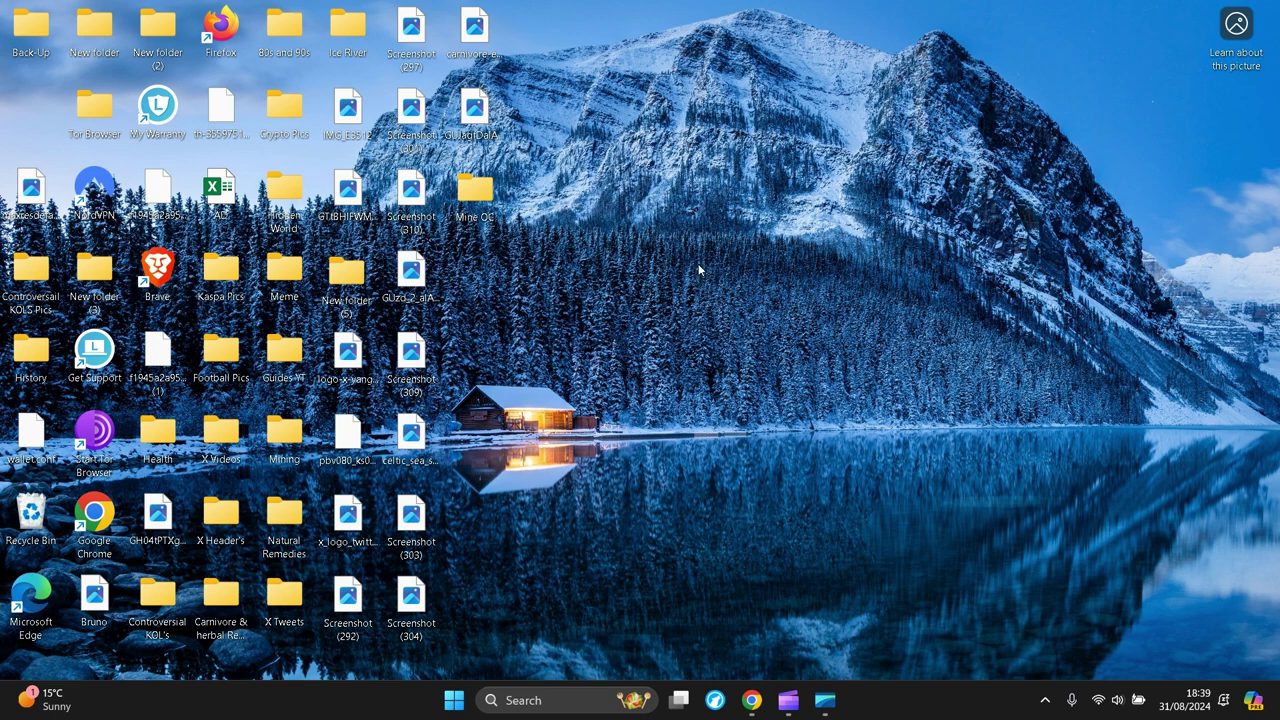